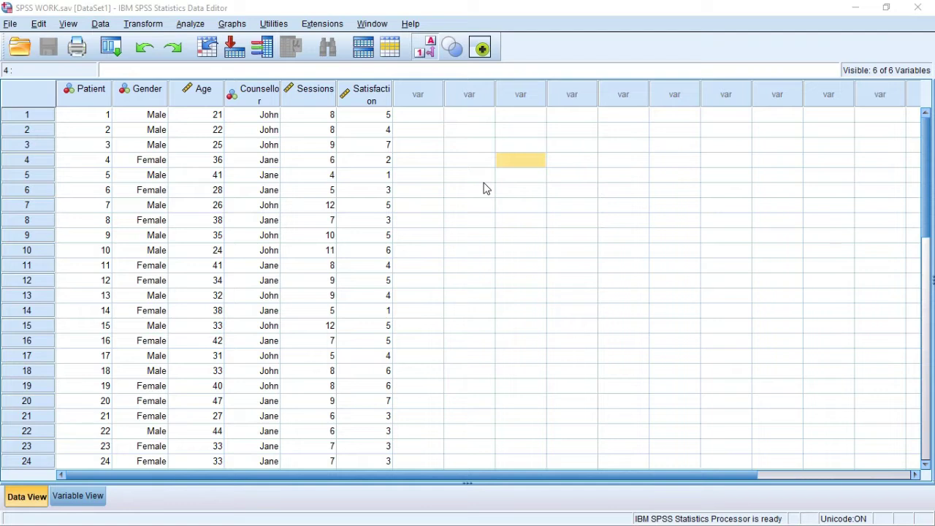
# Step: Review the variable definitions in Variable View, then return to Data View
pyautogui.click(76, 500)
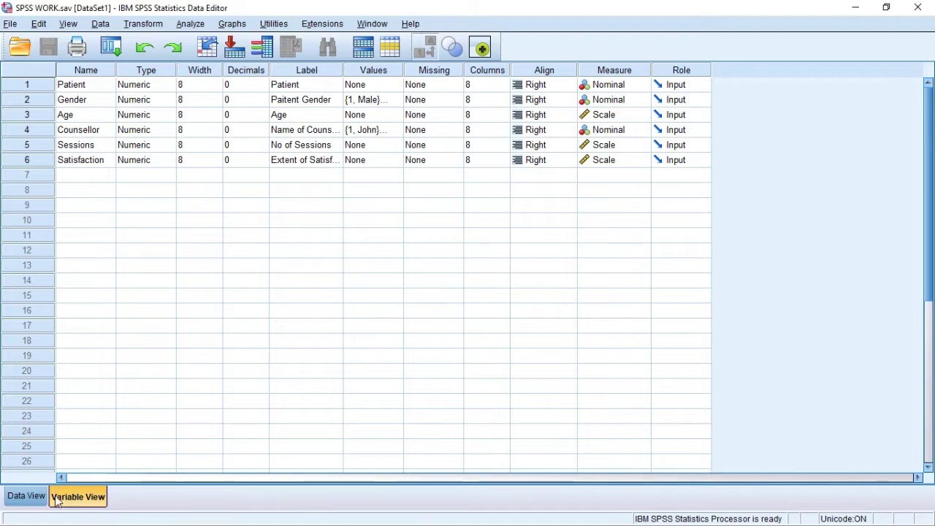
pyautogui.click(30, 499)
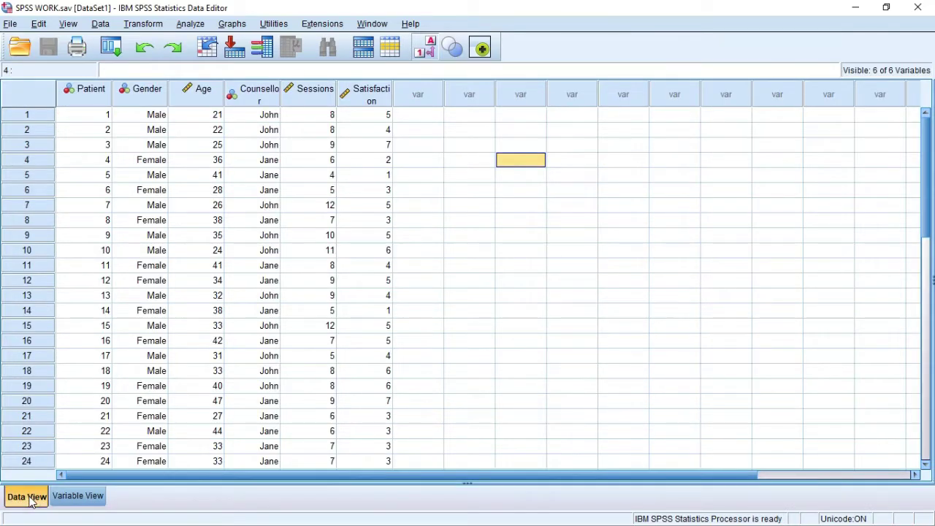
pyautogui.click(73, 499)
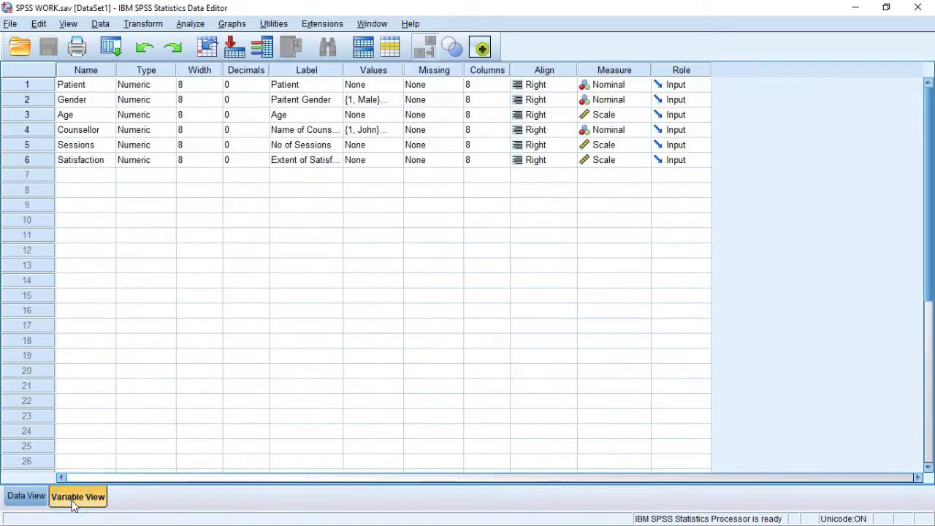
pyautogui.click(35, 501)
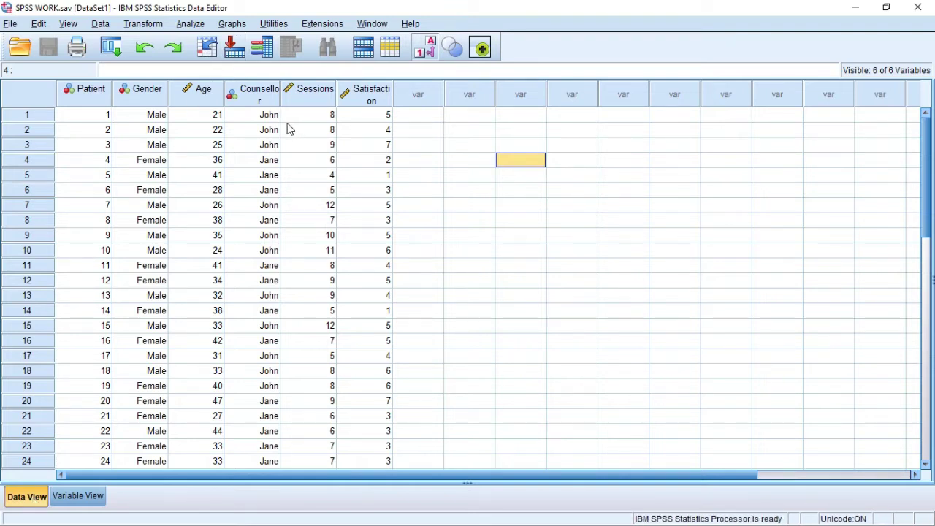
# Step: Open Chart Builder and pick Simple Scatter from the Scatter/Dot gallery
pyautogui.click(233, 25)
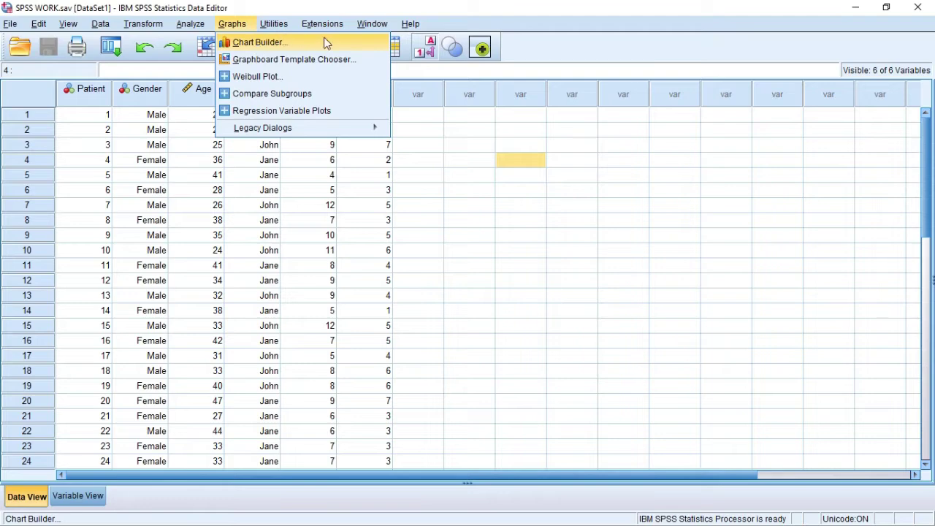
pyautogui.click(293, 41)
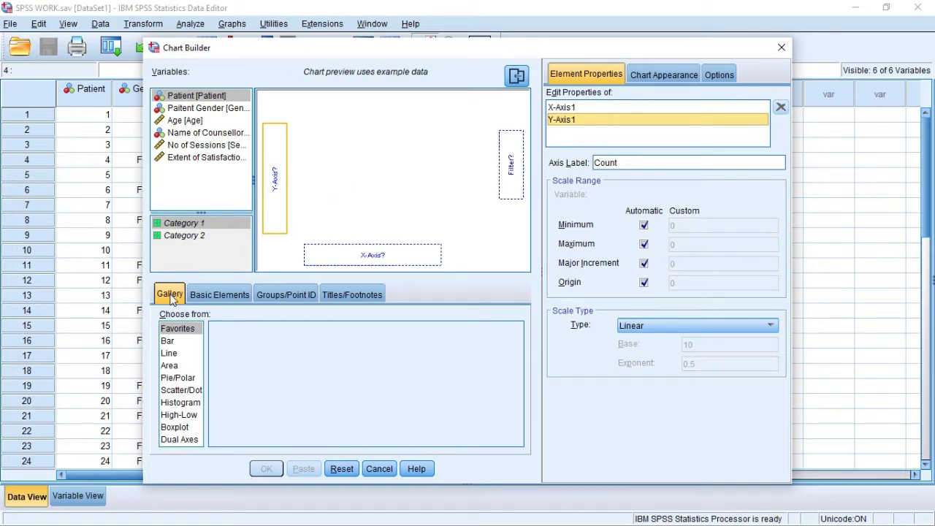
pyautogui.click(182, 393)
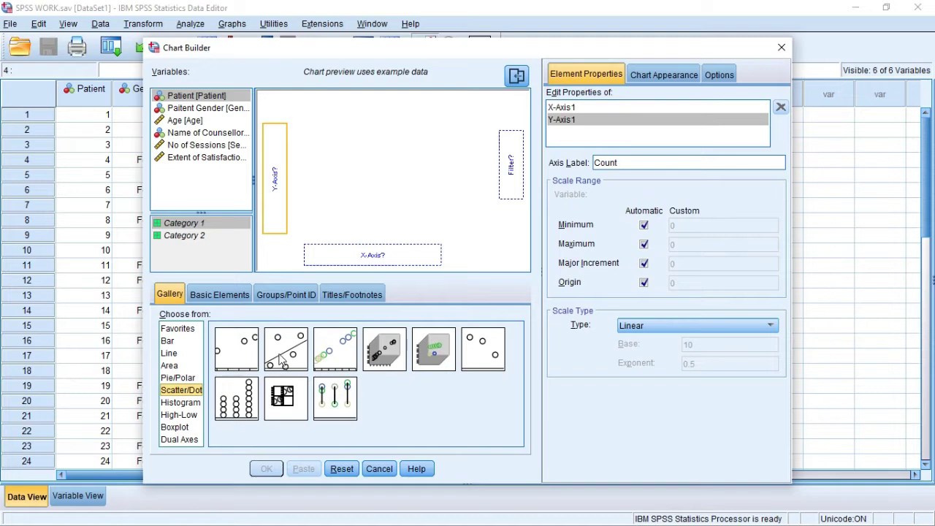
pyautogui.click(235, 355)
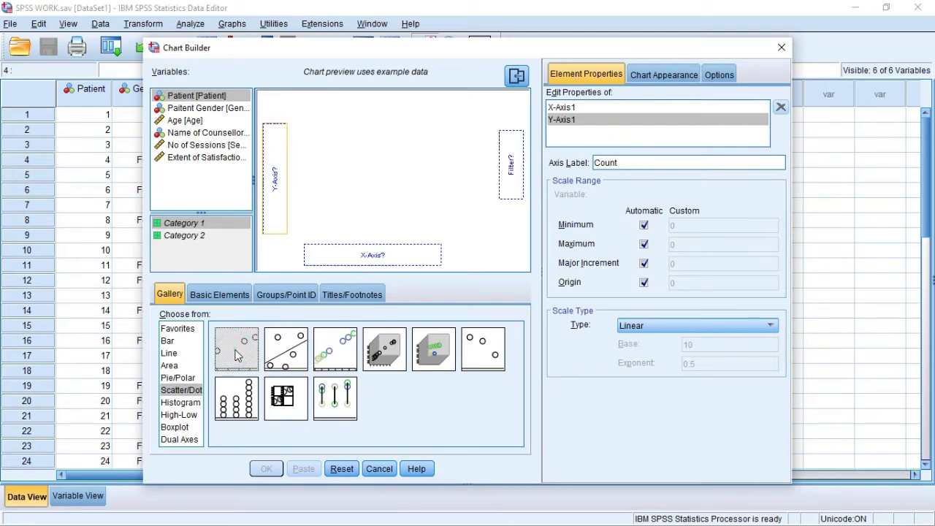
# Step: Drop Simple Scatter into the preview with Paitent Gender on X and No of Sessions on Y
pyautogui.moveTo(233, 353); pyautogui.dragTo(373, 154)
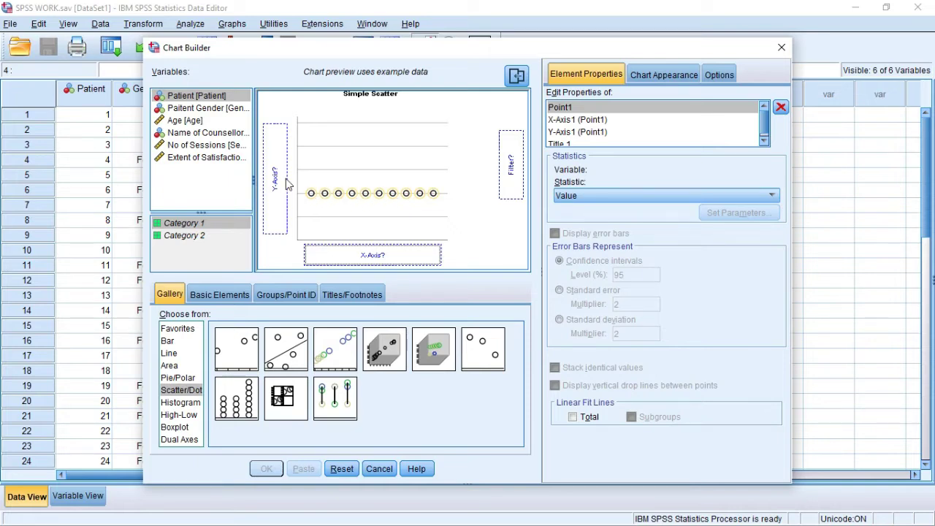
pyautogui.click(348, 257)
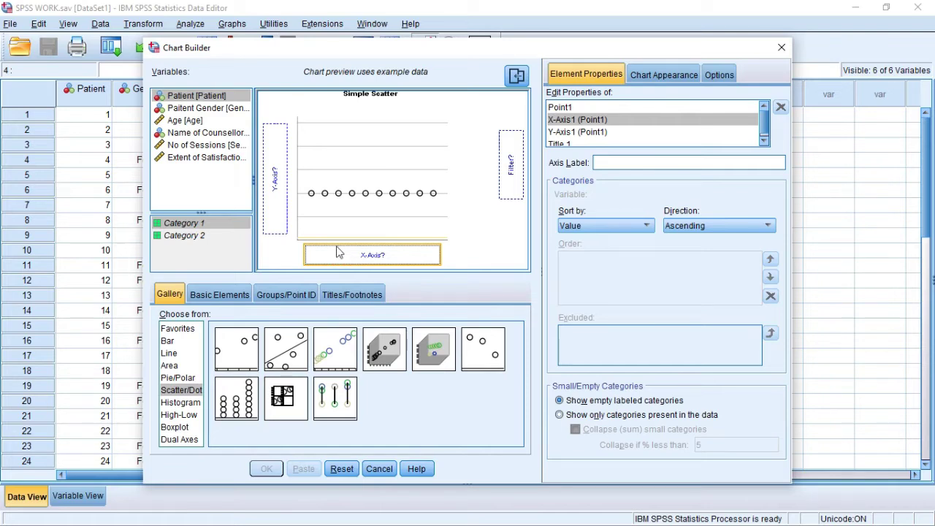
pyautogui.click(278, 200)
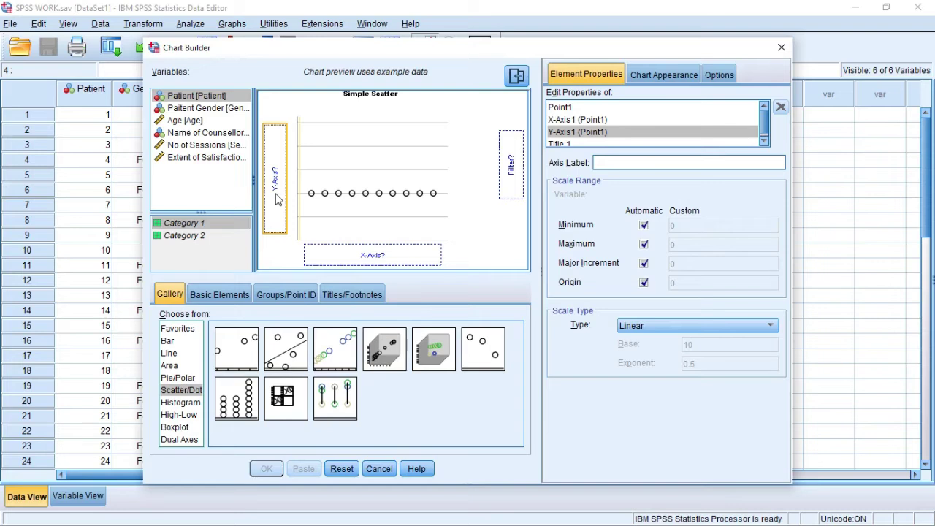
pyautogui.click(196, 110)
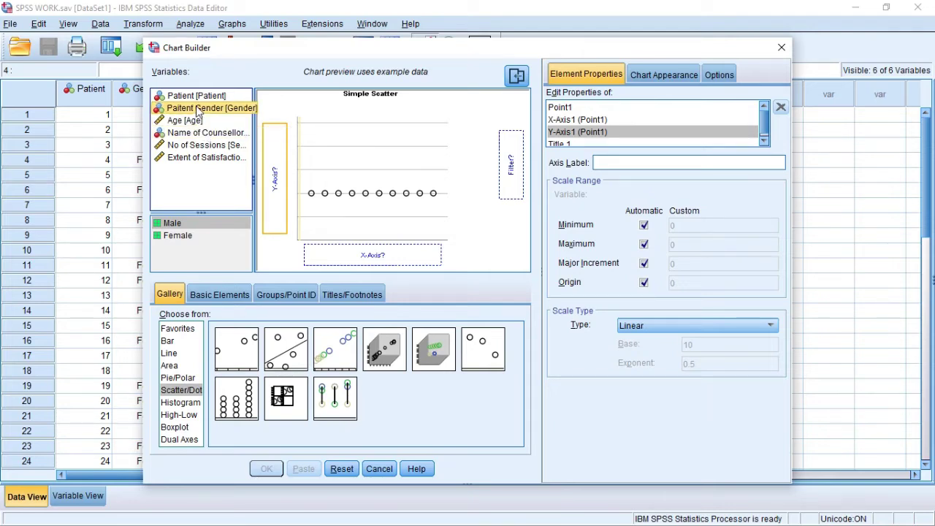
pyautogui.moveTo(197, 109); pyautogui.dragTo(330, 255)
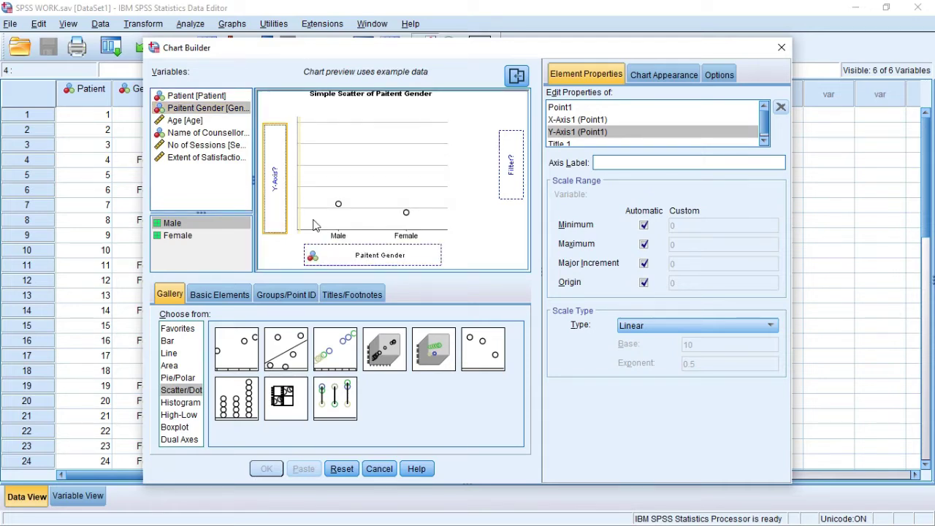
pyautogui.click(277, 194)
pyautogui.click(203, 145)
pyautogui.moveTo(205, 148); pyautogui.dragTo(274, 175)
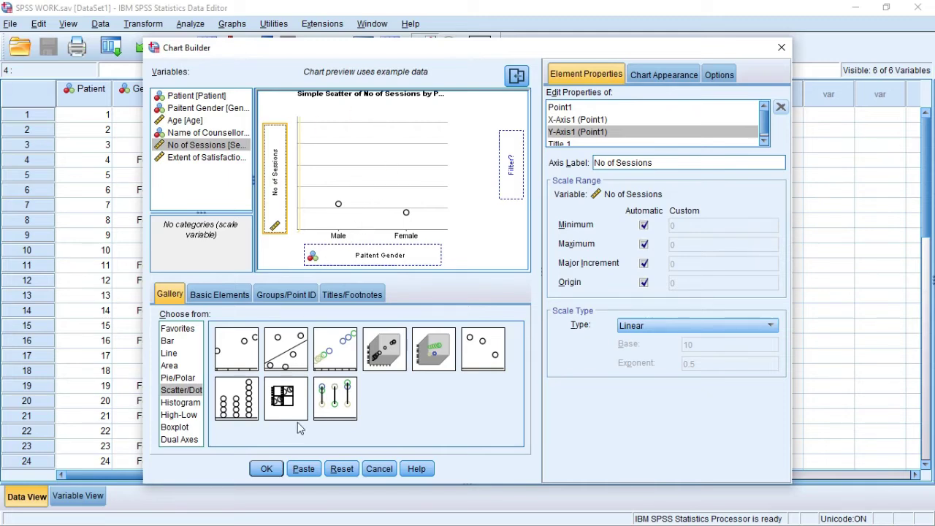
# Step: Generate the sessions-by-gender scatter chart, then minimize the Viewer to return to the data grid
pyautogui.click(267, 472)
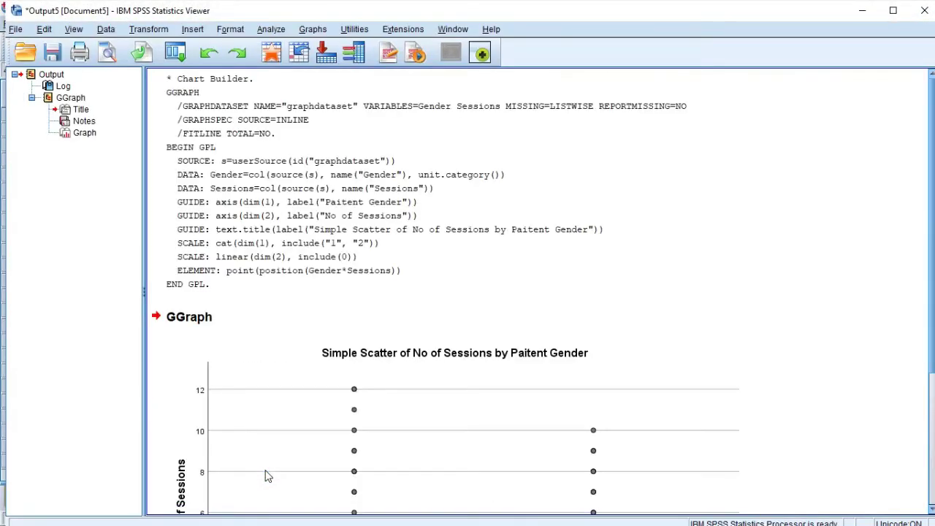
pyautogui.moveTo(933, 171); pyautogui.dragTo(933, 307)
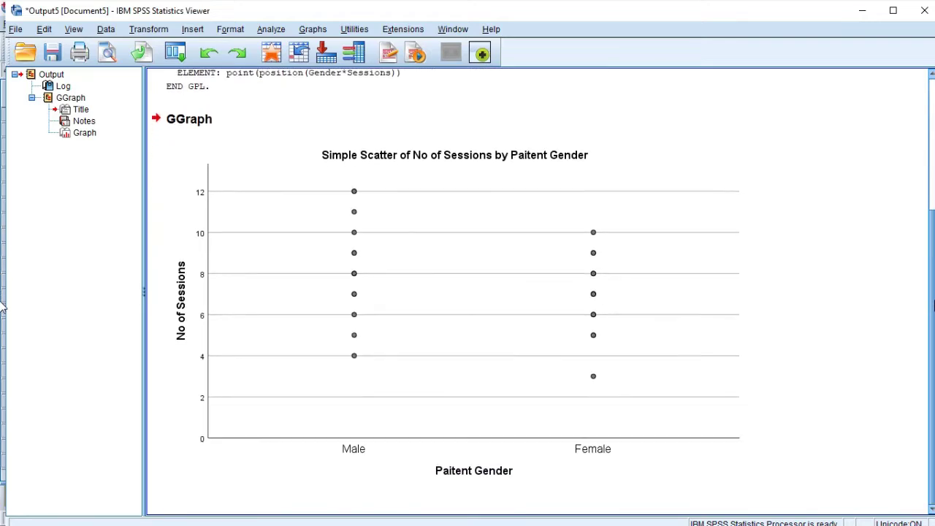
pyautogui.click(512, 255)
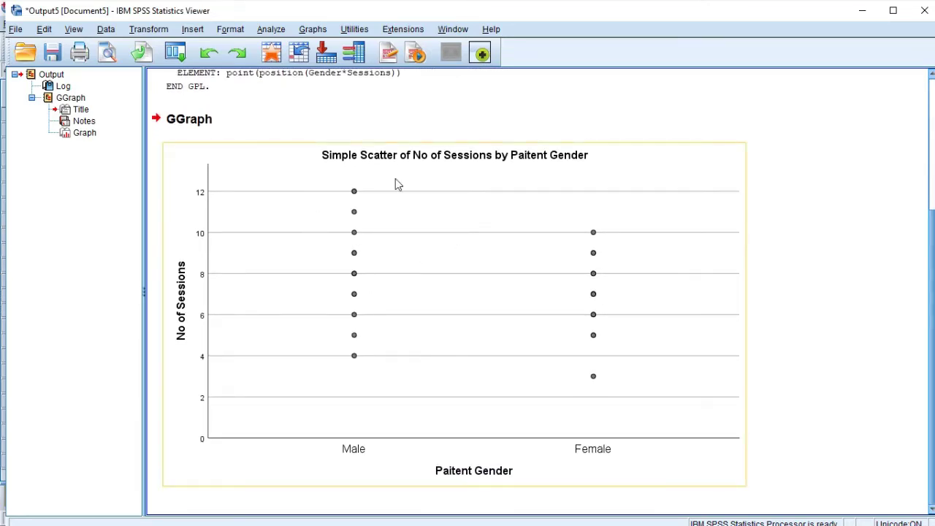
pyautogui.click(789, 82)
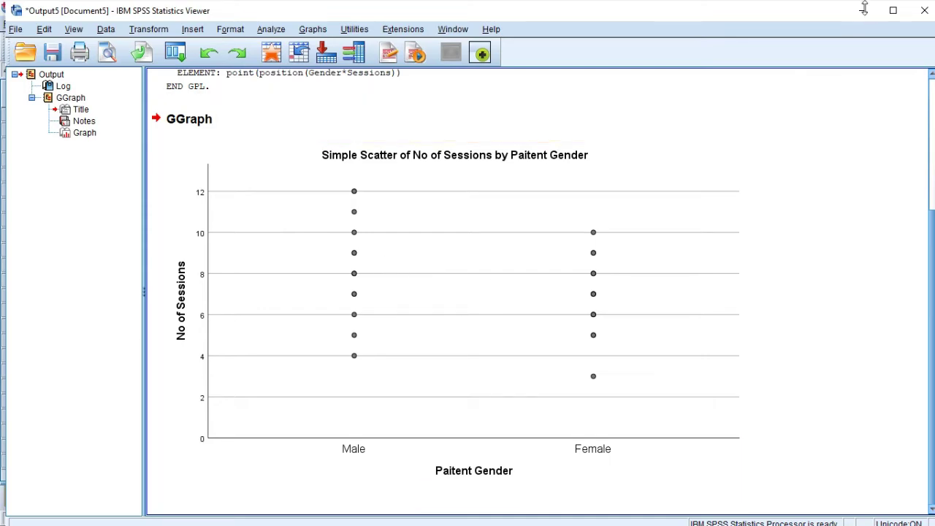
pyautogui.click(865, 11)
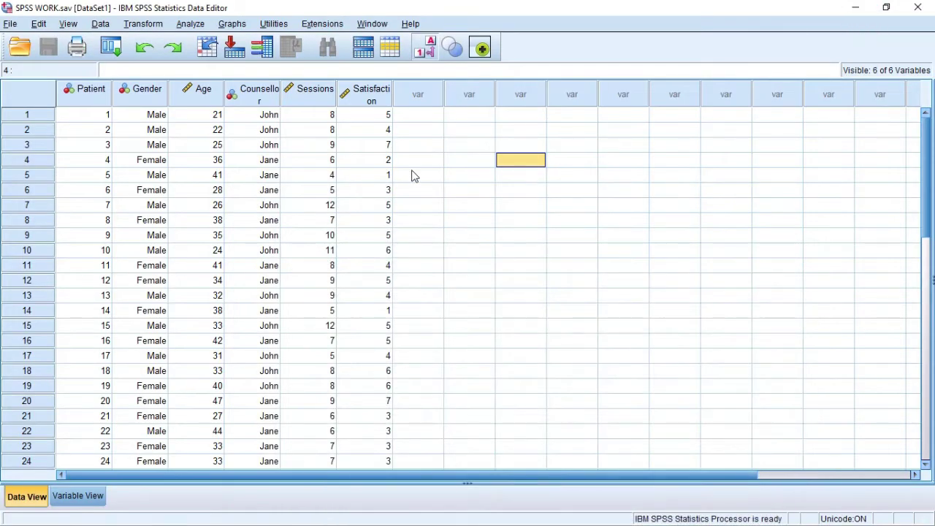
# Step: Reopen Chart Builder from the Graphs menu
pyautogui.click(192, 27)
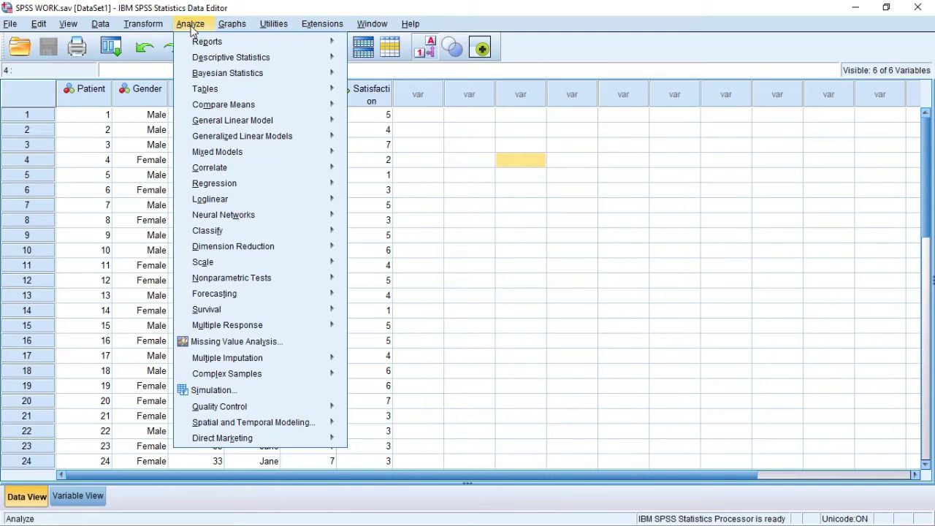
pyautogui.click(232, 27)
pyautogui.click(233, 27)
pyautogui.click(239, 41)
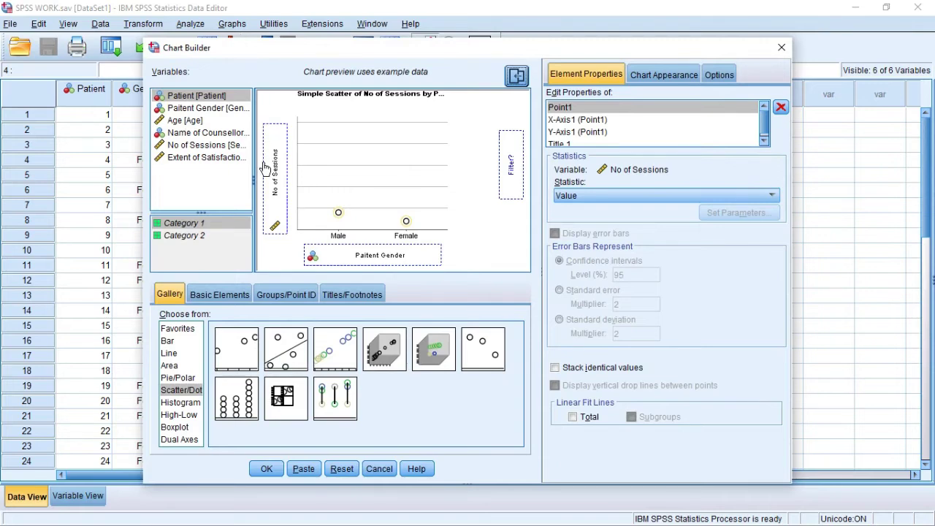
# Step: Swap the axes to Age on X and Extent of Satisfaction on Y, and run the chart
pyautogui.click(278, 182)
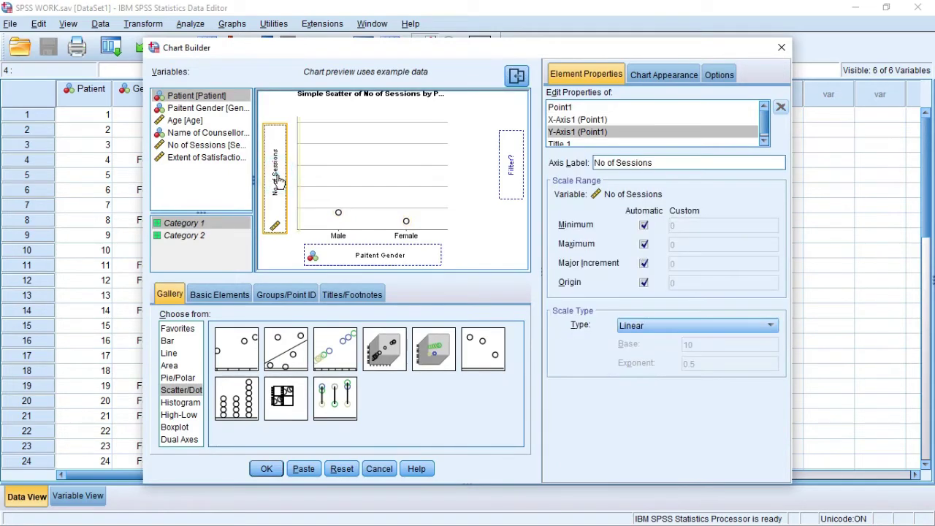
pyautogui.moveTo(279, 183); pyautogui.dragTo(188, 172)
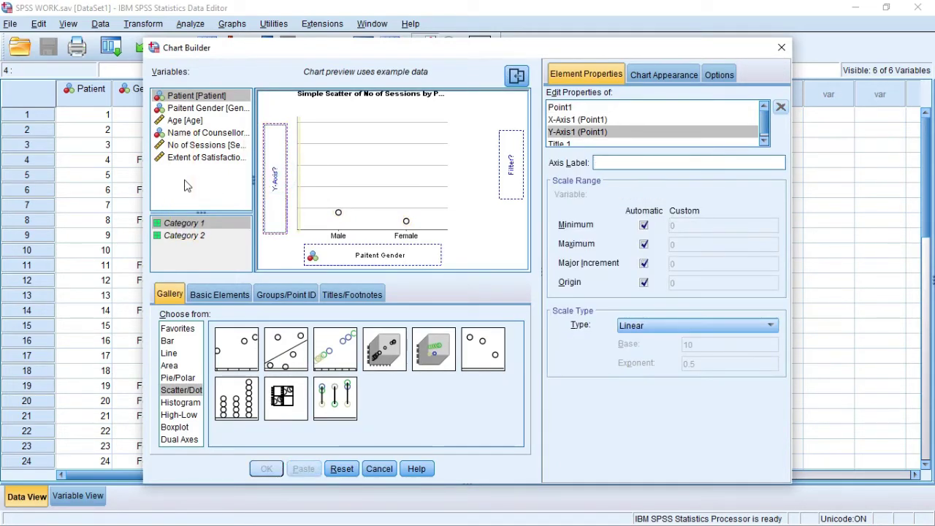
pyautogui.click(188, 124)
pyautogui.moveTo(369, 254); pyautogui.dragTo(202, 178)
pyautogui.moveTo(191, 122); pyautogui.dragTo(361, 254)
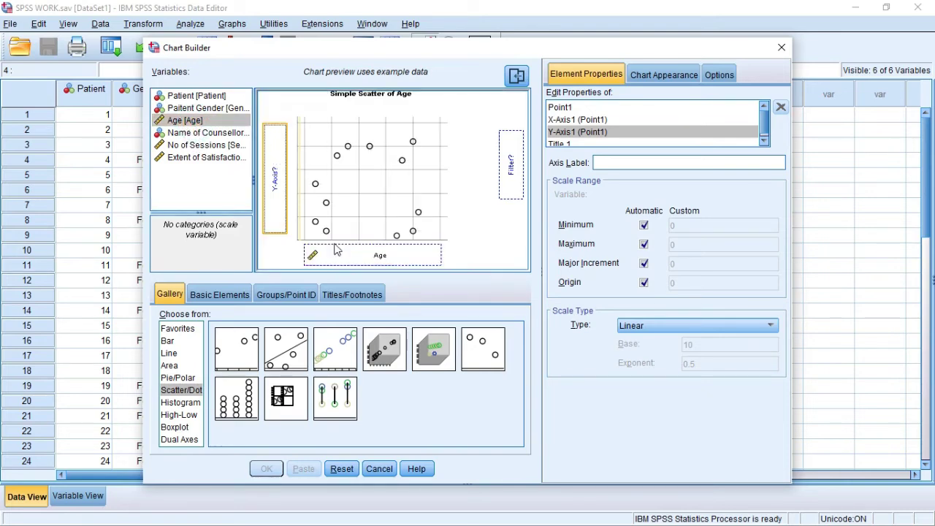
pyautogui.click(211, 158)
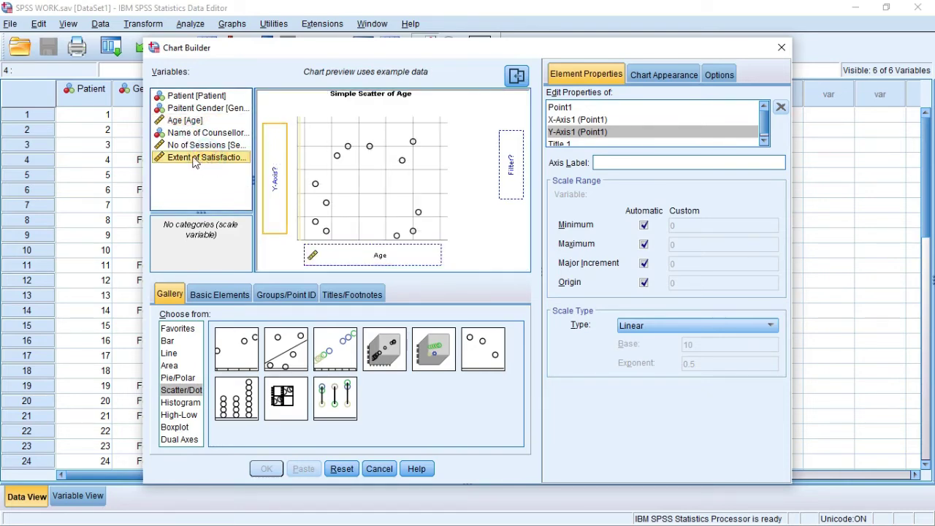
pyautogui.moveTo(195, 162); pyautogui.dragTo(274, 177)
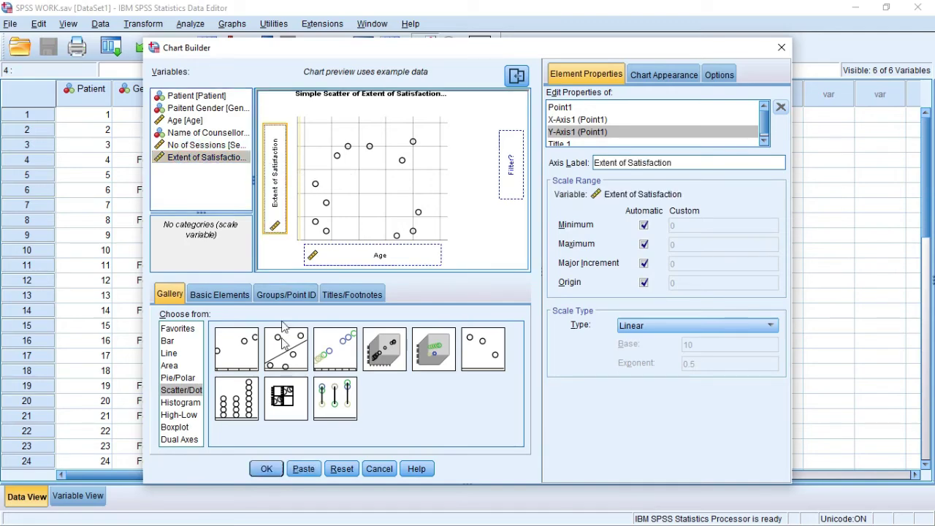
pyautogui.click(266, 468)
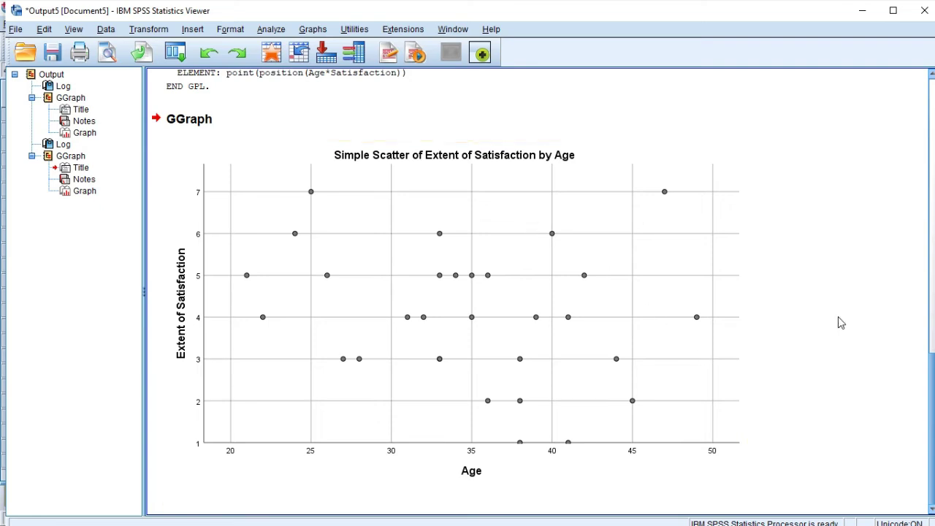
# Step: Select the satisfaction-by-age chart in the Viewer and copy it as an image
pyautogui.click(365, 221)
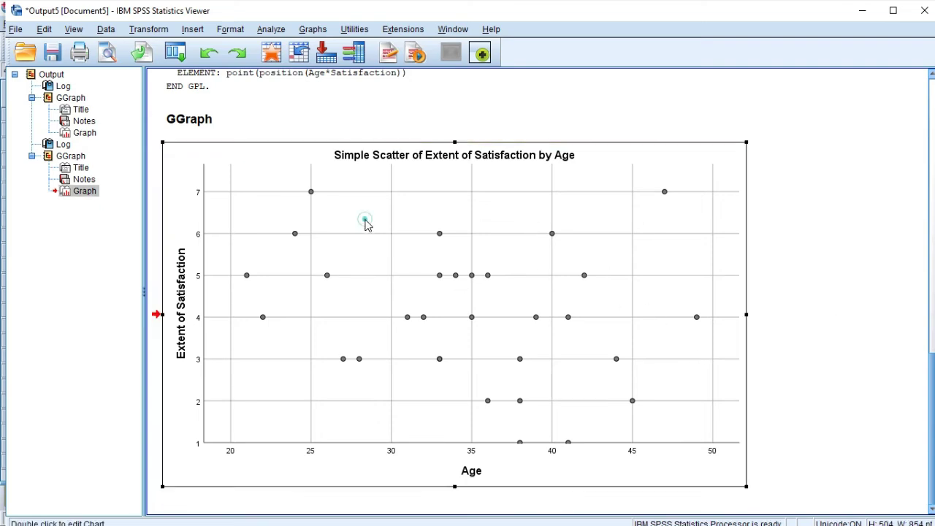
pyautogui.click(267, 165)
pyautogui.rightClick(268, 165)
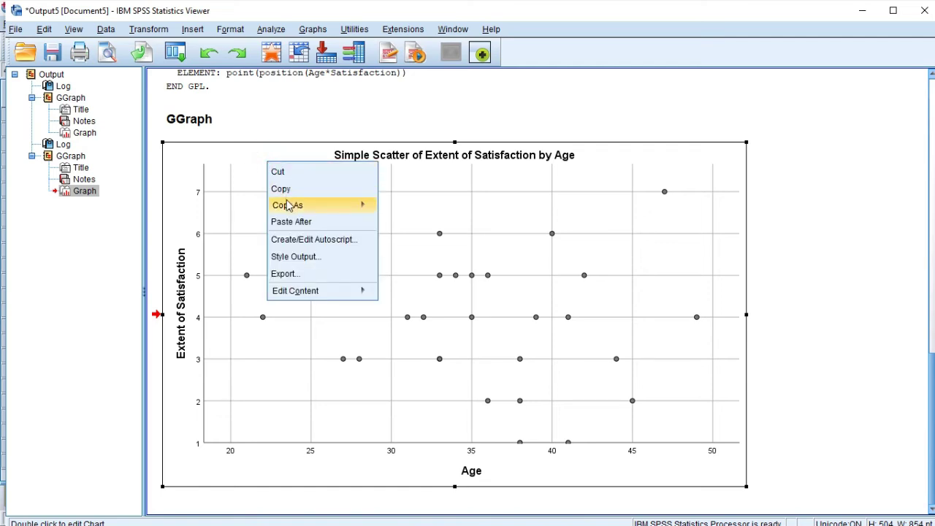
pyautogui.moveTo(287, 209)
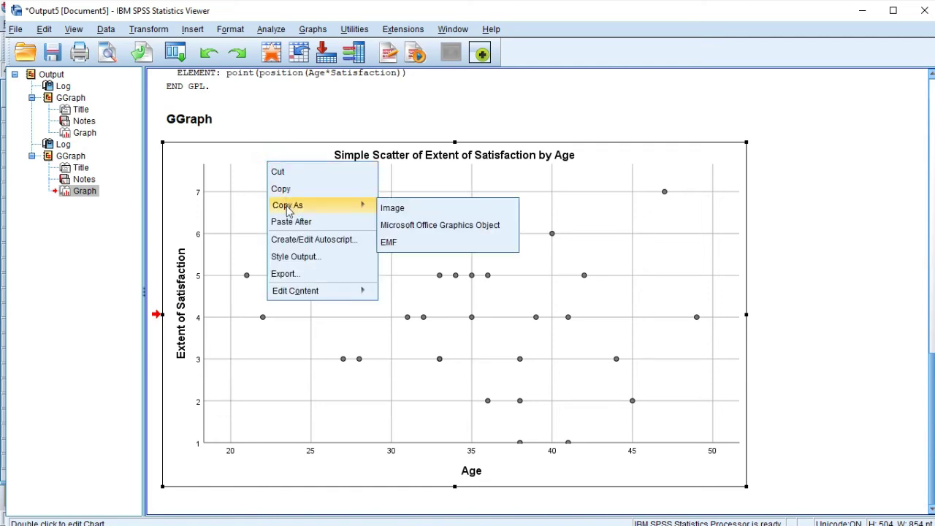
pyautogui.click(402, 208)
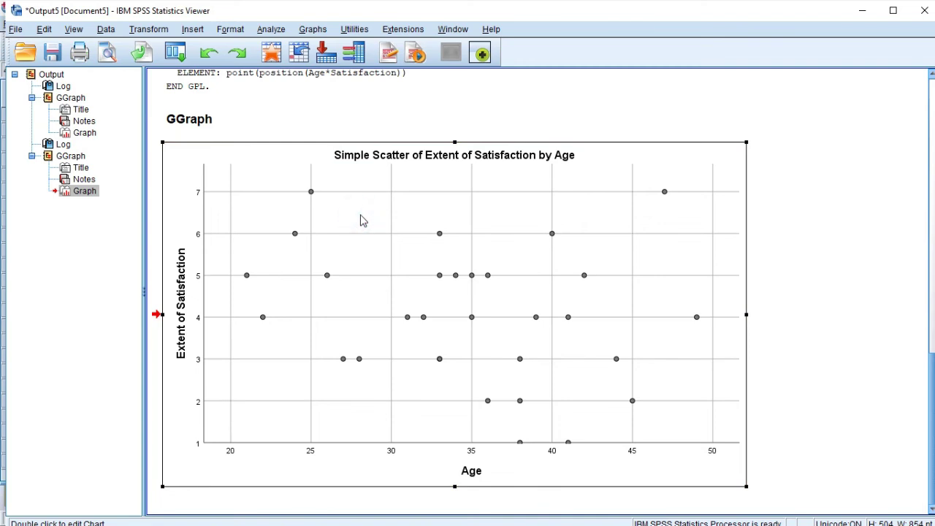
pyautogui.click(476, 502)
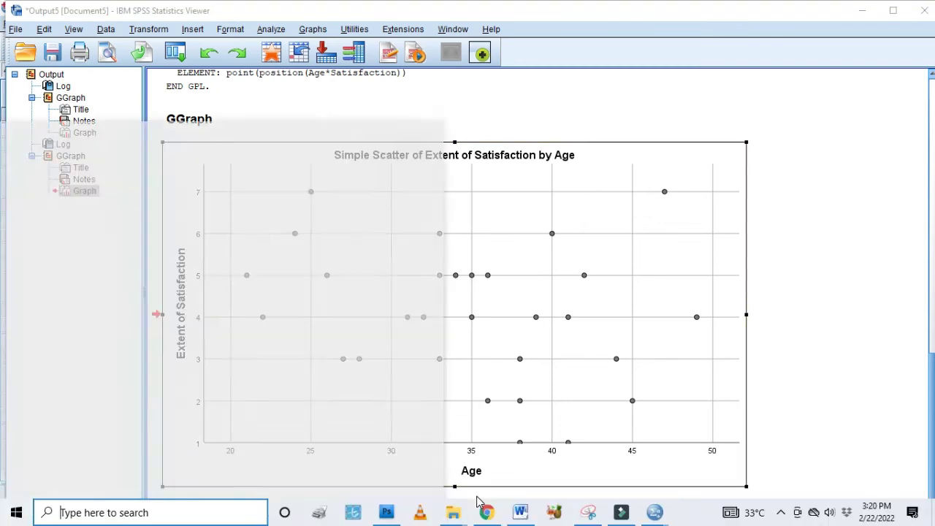
# Step: In Word, paste the copied scatter chart as a picture below the boxplot
pyautogui.click(520, 512)
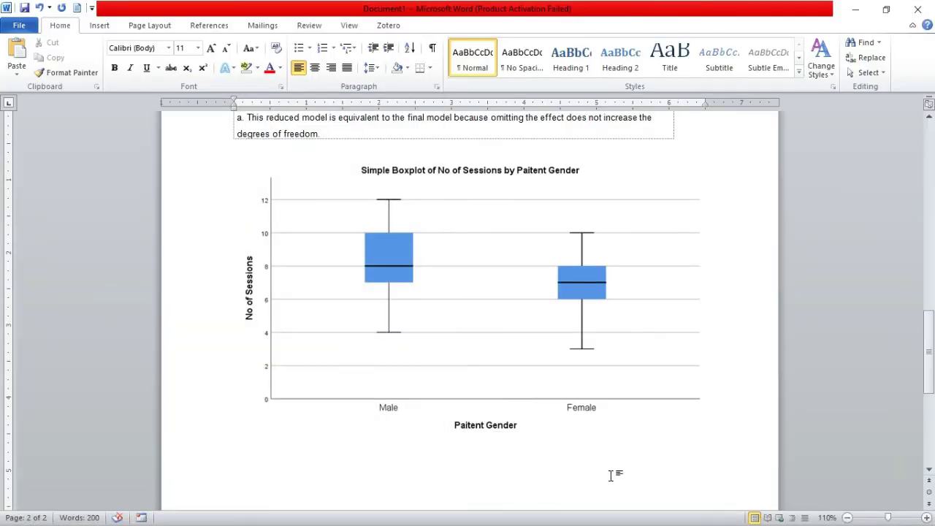
pyautogui.rightClick(464, 484)
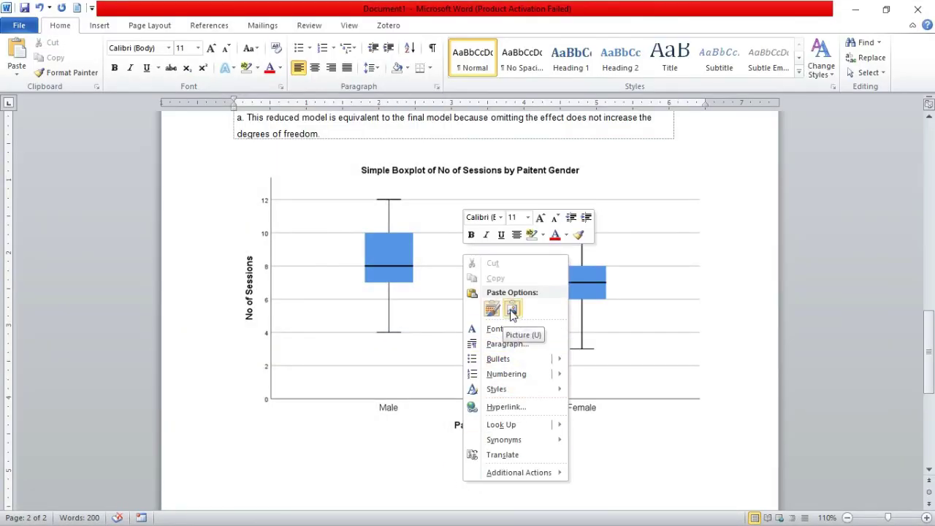
pyautogui.click(512, 310)
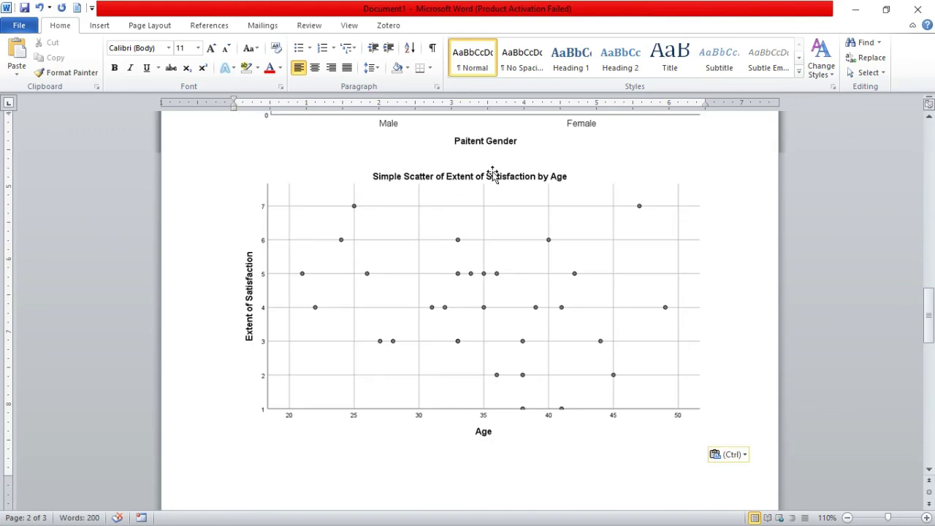